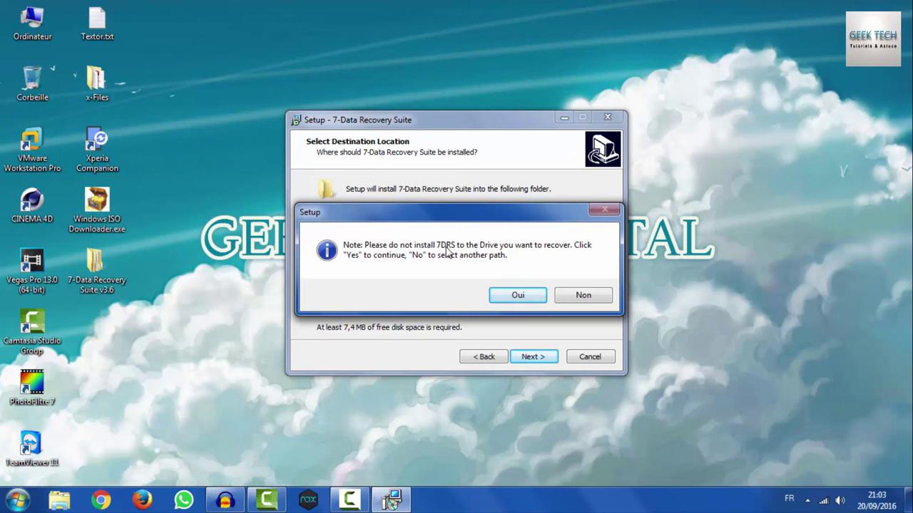
- Install 7-Data Recovery Suite with the default destination, Start menu folder and desktop icon, and launch it on finishing
{"action": "left_click", "coordinate": [517, 293]}
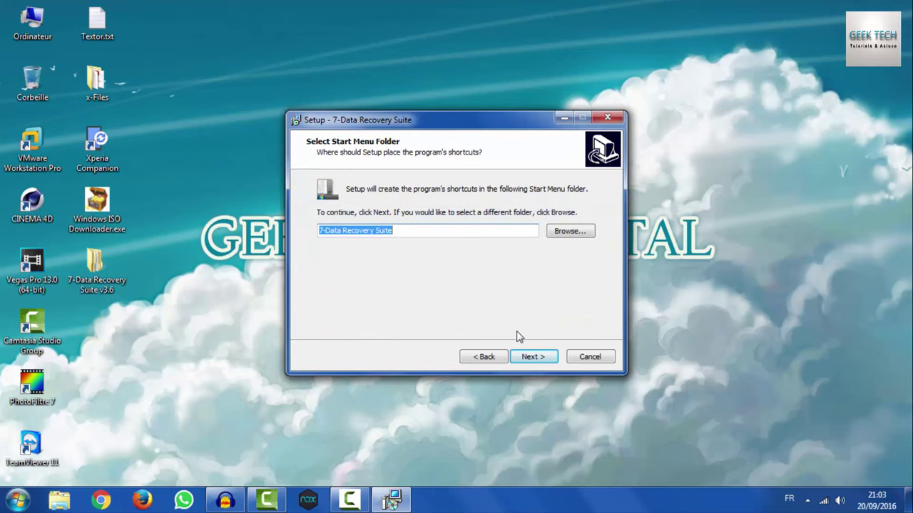
{"action": "left_click", "coordinate": [521, 356]}
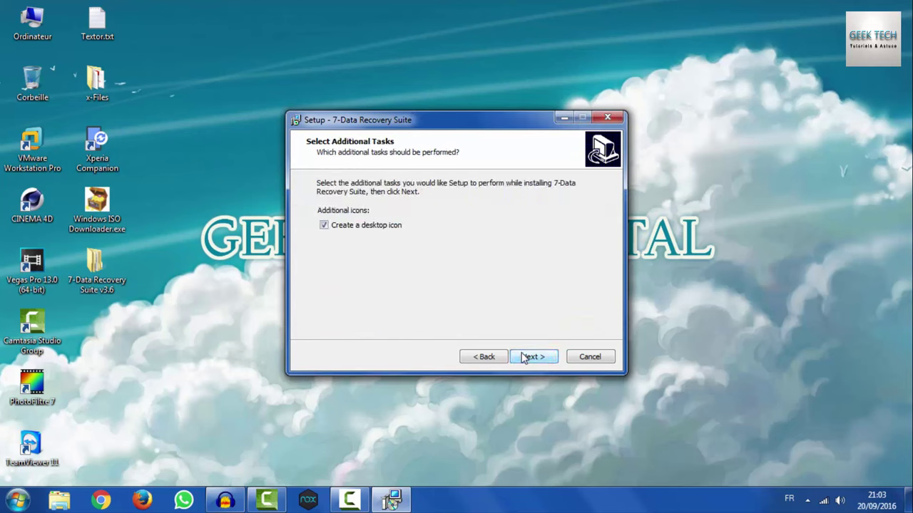
{"action": "left_click", "coordinate": [524, 356]}
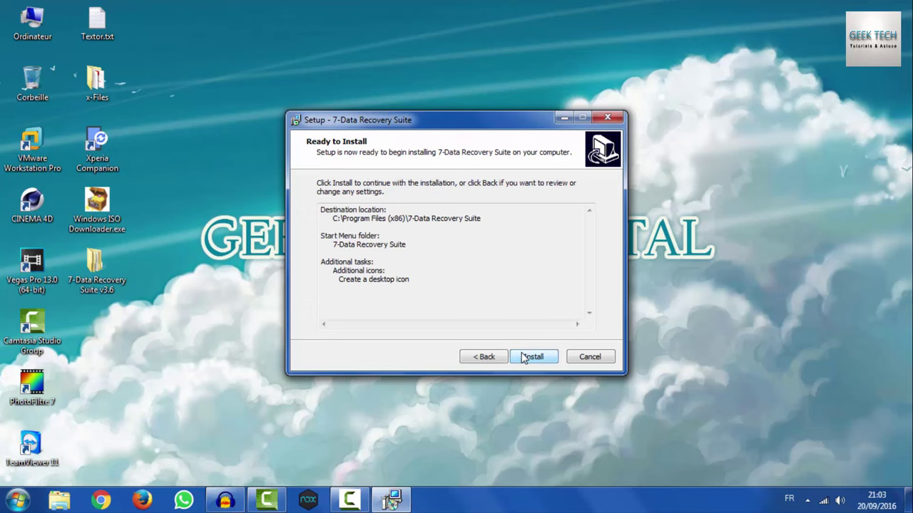
{"action": "left_click", "coordinate": [524, 358]}
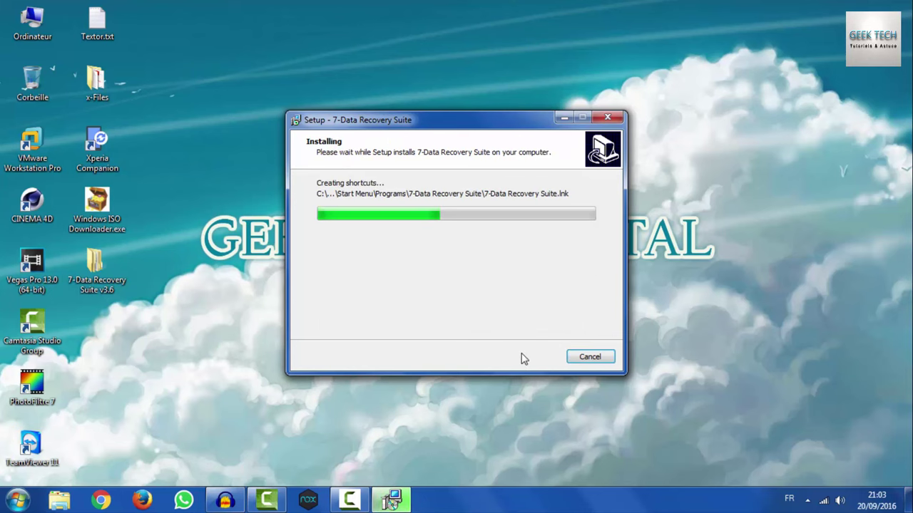
{"action": "left_click", "coordinate": [532, 356]}
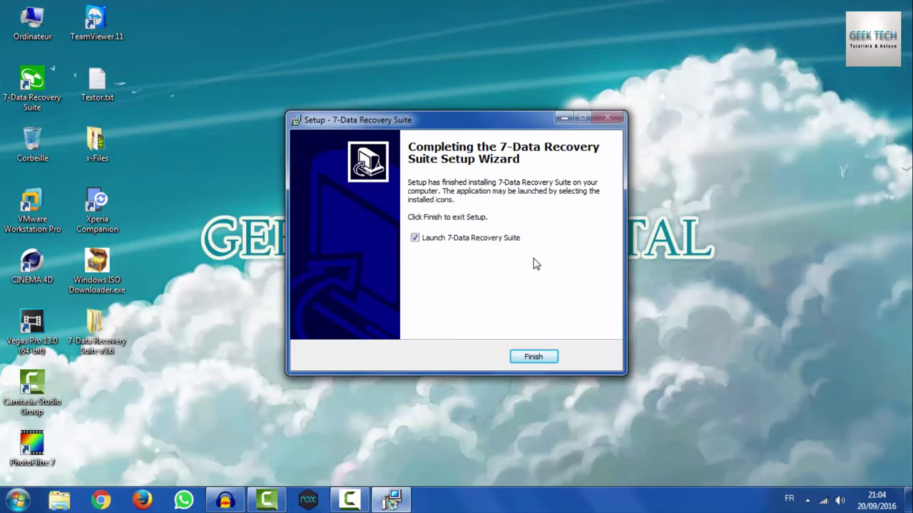
{"action": "left_click", "coordinate": [527, 355]}
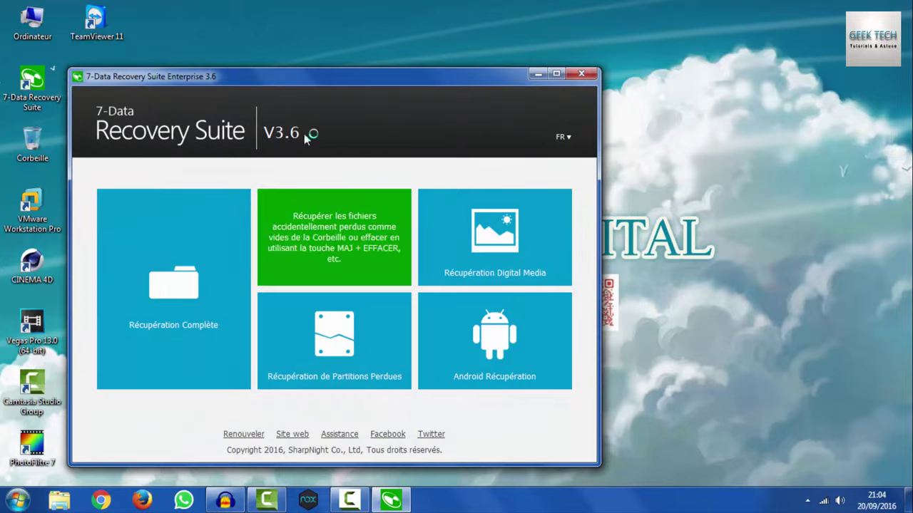
- Move the recovery suite window nearer the middle of the desktop and view the available interface languages
{"action": "left_click_drag", "start_coordinate": [262, 77], "coordinate": [404, 39]}
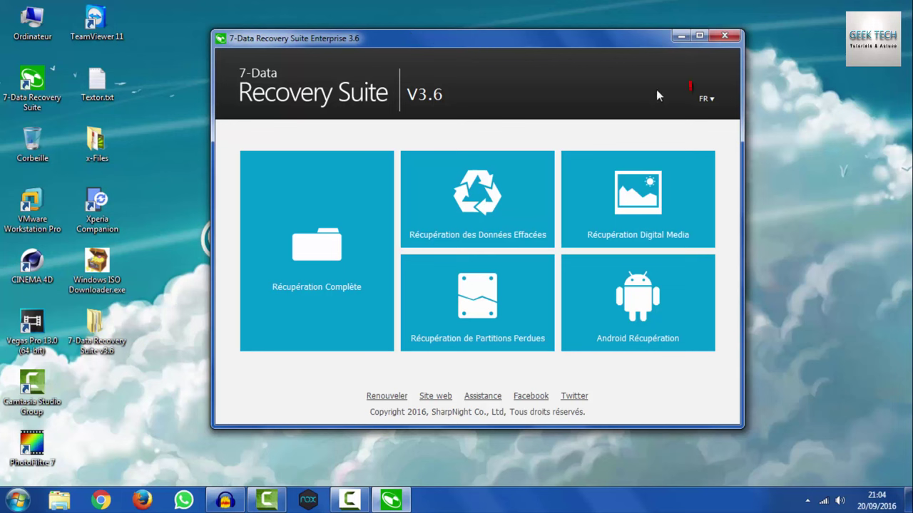
{"action": "left_click", "coordinate": [708, 99]}
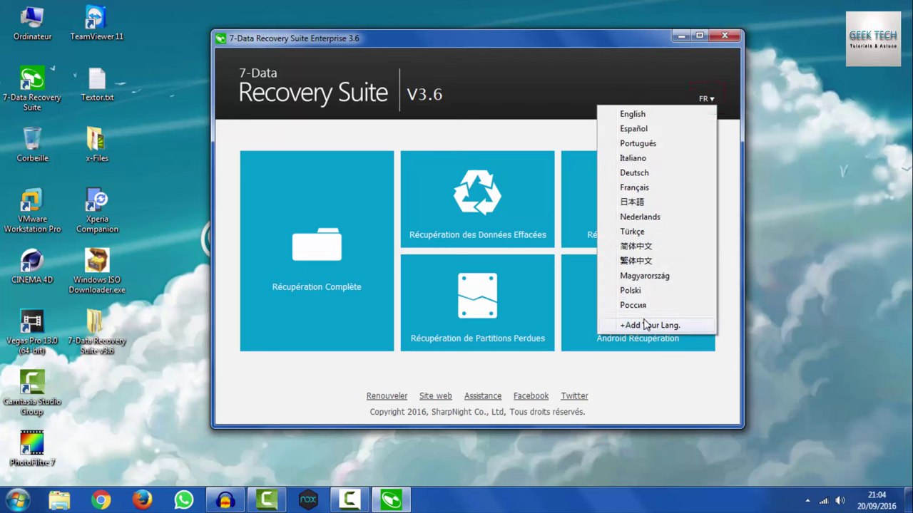
{"action": "left_click", "coordinate": [704, 99]}
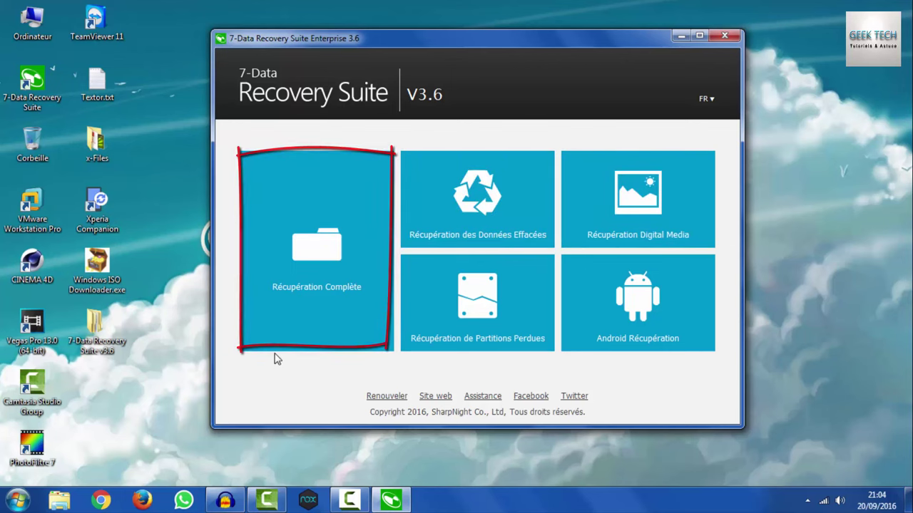
- View the volumes offered for Récupération Complète, highlighting the C: and D: drives, and return to the home screen
{"action": "left_click", "coordinate": [300, 271]}
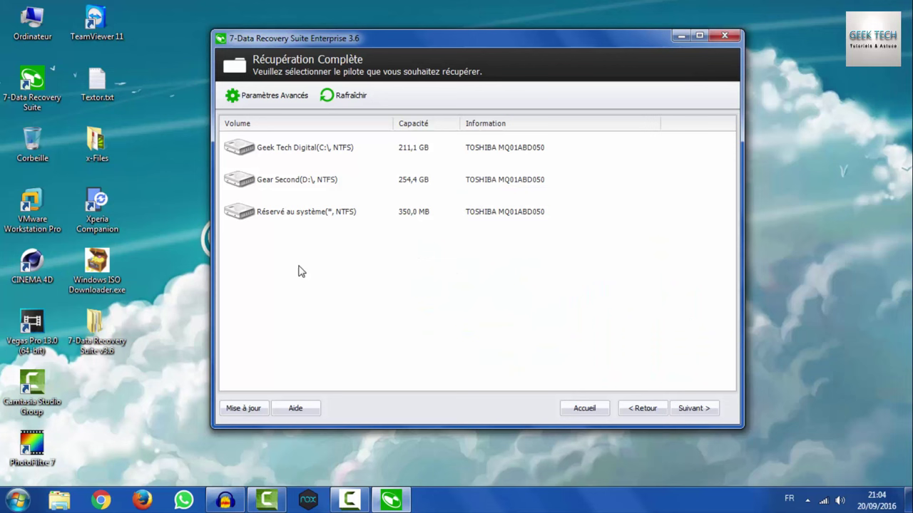
{"action": "left_click", "coordinate": [296, 158]}
{"action": "left_click", "coordinate": [299, 183]}
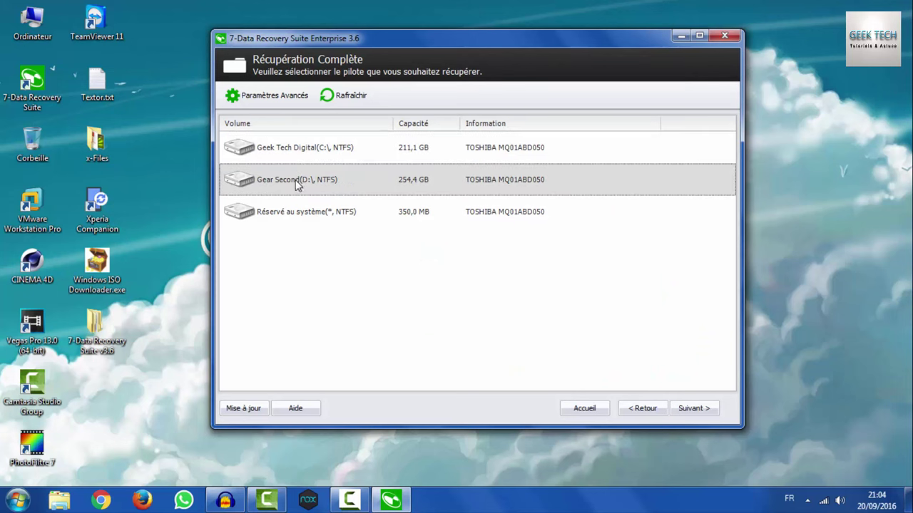
{"action": "left_click", "coordinate": [298, 151]}
{"action": "left_click", "coordinate": [301, 184]}
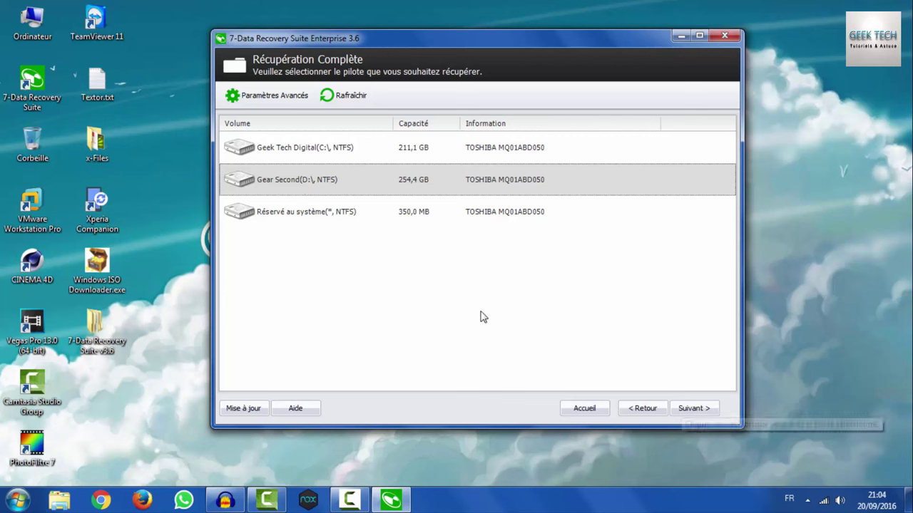
{"action": "left_click", "coordinate": [591, 413]}
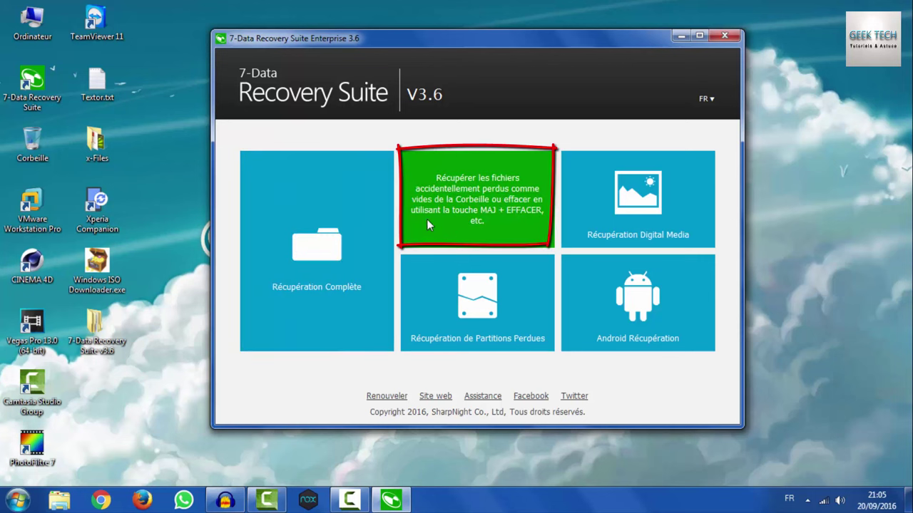
- Scan the Geek Tech Digital (C:) volume for deleted files with Récupération des Données Effacées
{"action": "left_click", "coordinate": [428, 212]}
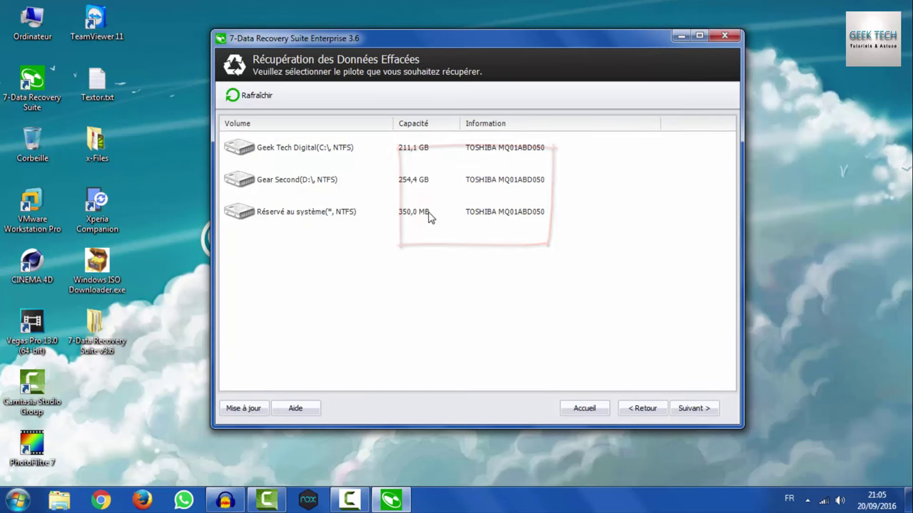
{"action": "left_click", "coordinate": [386, 155]}
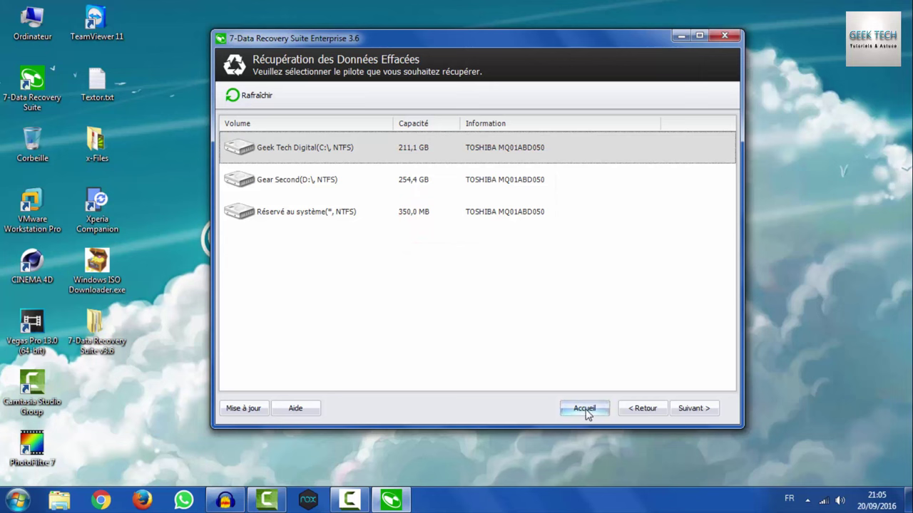
{"action": "left_click", "coordinate": [683, 411]}
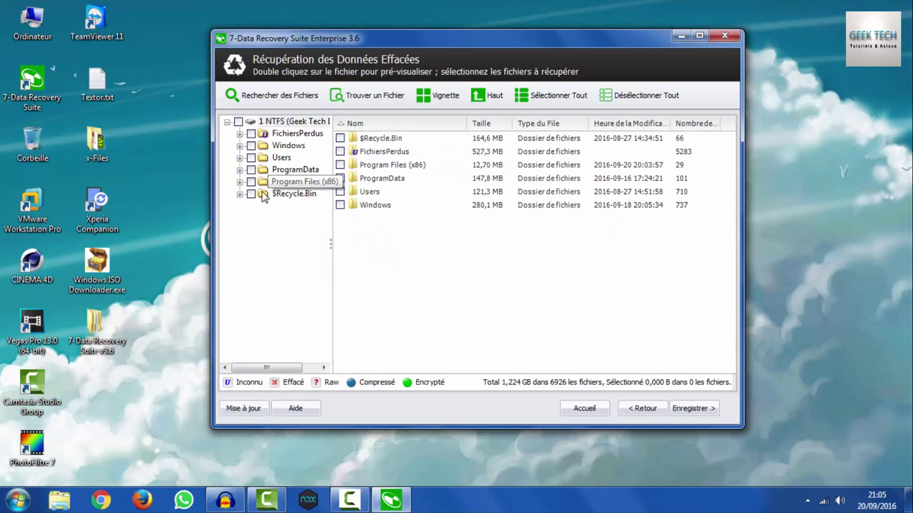
- Examine the FichiersPerdus and Windows folders in the scan results, and return to the home screen without saving any files
{"action": "left_click", "coordinate": [238, 135]}
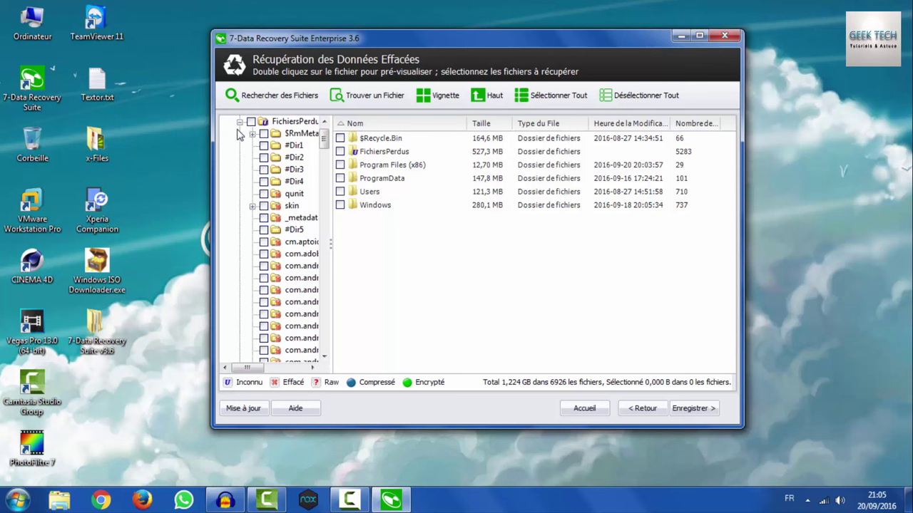
{"action": "left_click", "coordinate": [240, 122]}
{"action": "left_click", "coordinate": [240, 146]}
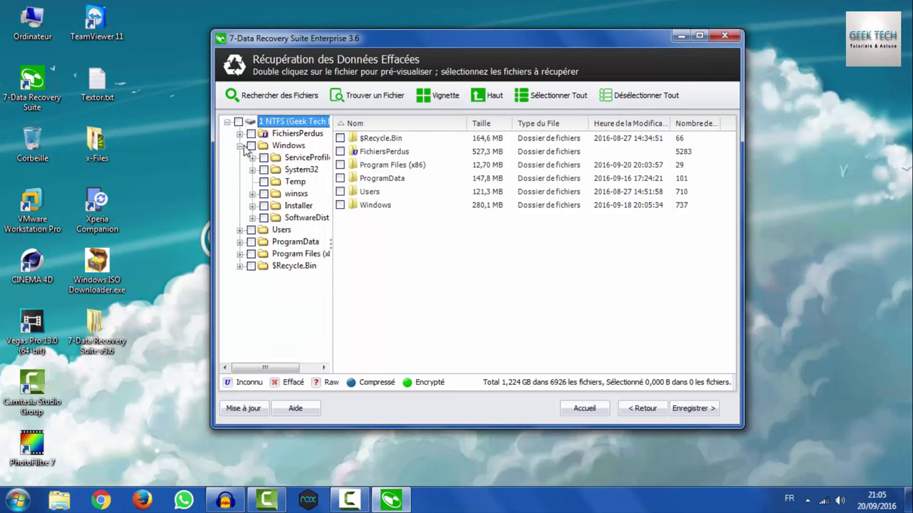
{"action": "left_click", "coordinate": [240, 145]}
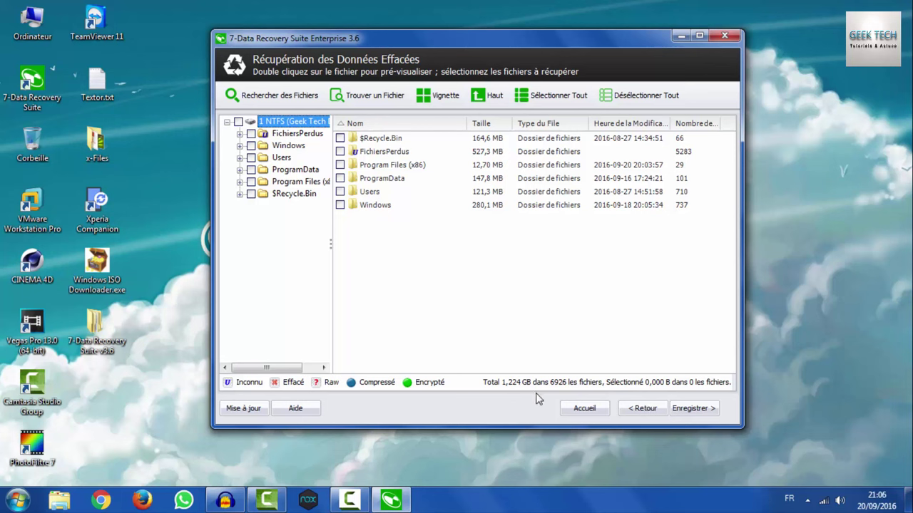
{"action": "left_click", "coordinate": [575, 411]}
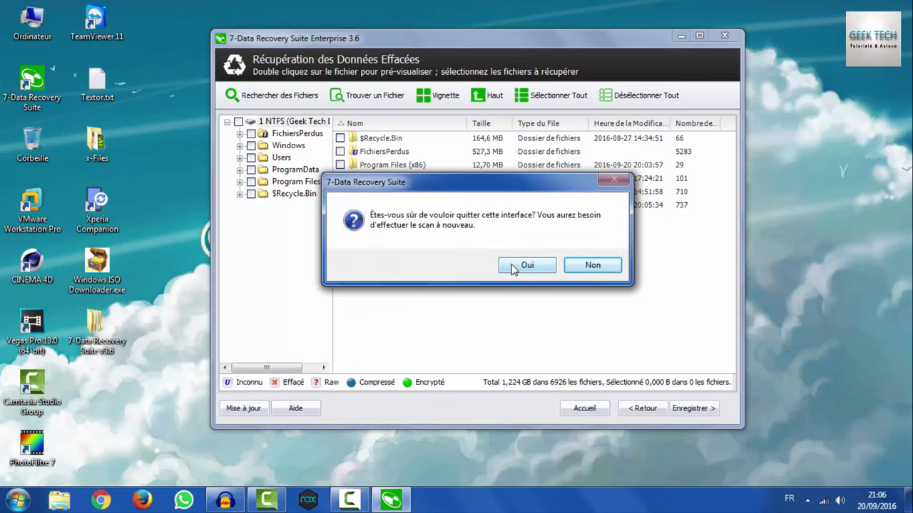
{"action": "left_click", "coordinate": [512, 268]}
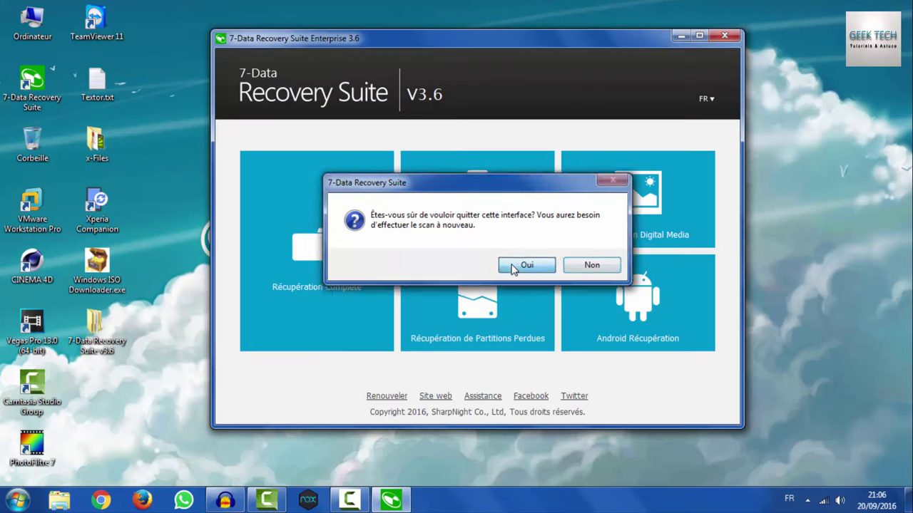
- Start a Récupération Complète scan of the Geek Tech Digital (C:) volume, cancel it and discard the results
{"action": "left_click", "coordinate": [360, 226]}
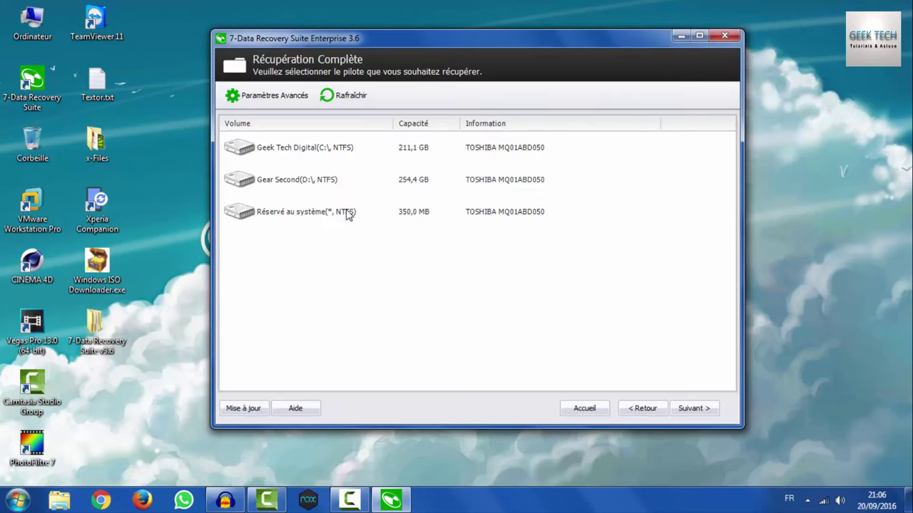
{"action": "left_click", "coordinate": [330, 154]}
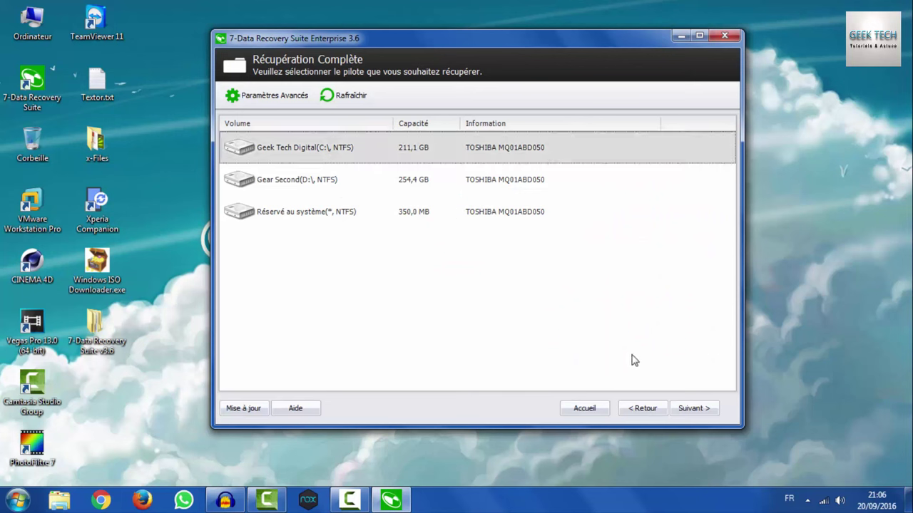
{"action": "left_click", "coordinate": [681, 409]}
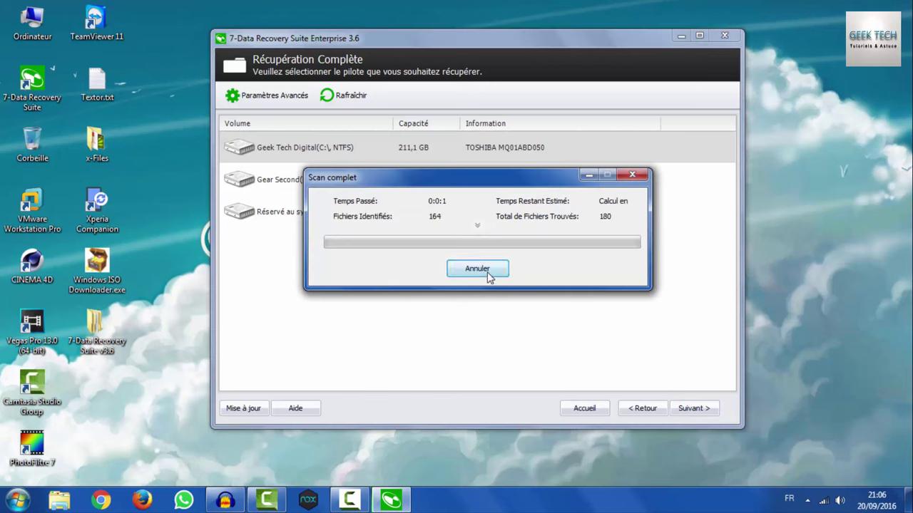
{"action": "left_click", "coordinate": [487, 271]}
{"action": "left_click", "coordinate": [479, 268]}
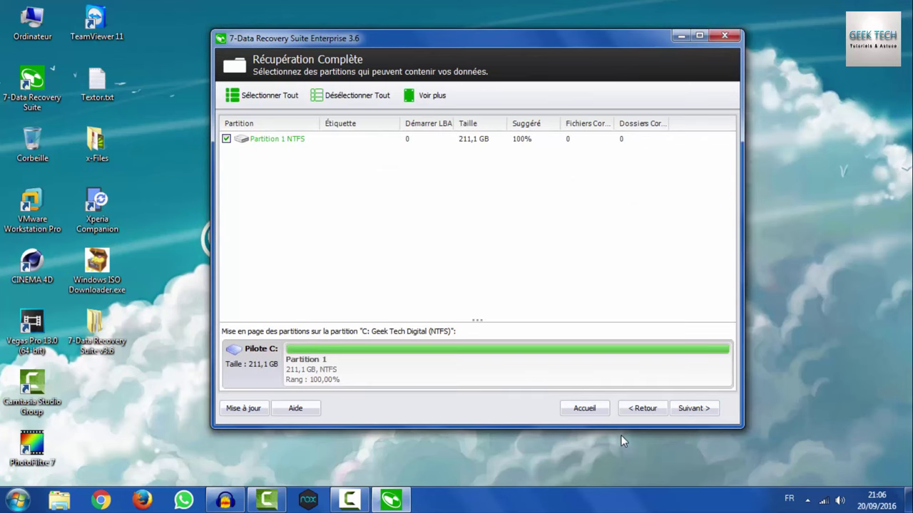
{"action": "left_click", "coordinate": [584, 408]}
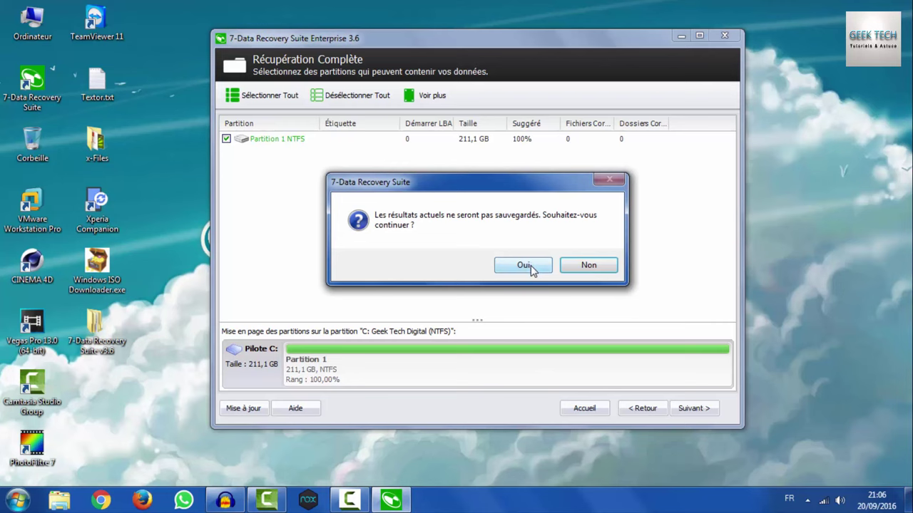
{"action": "left_click", "coordinate": [524, 266]}
- Open the advanced settings of Récupération Complète and examine the file formats in the Multimédia category
{"action": "left_click", "coordinate": [332, 250]}
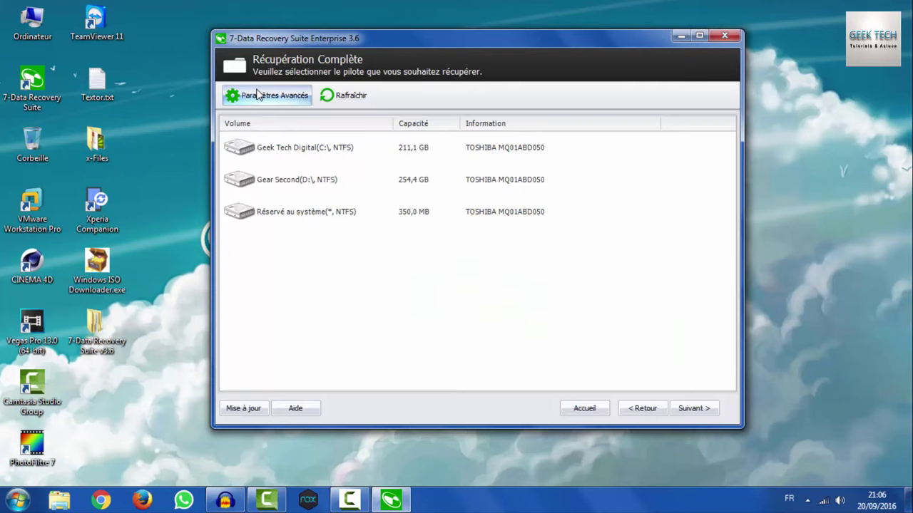
{"action": "left_click", "coordinate": [265, 99]}
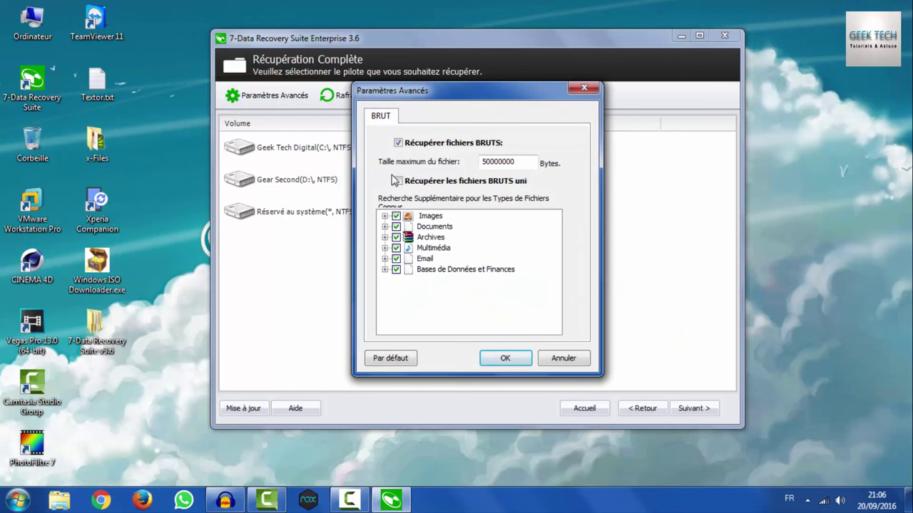
{"action": "left_click", "coordinate": [385, 248]}
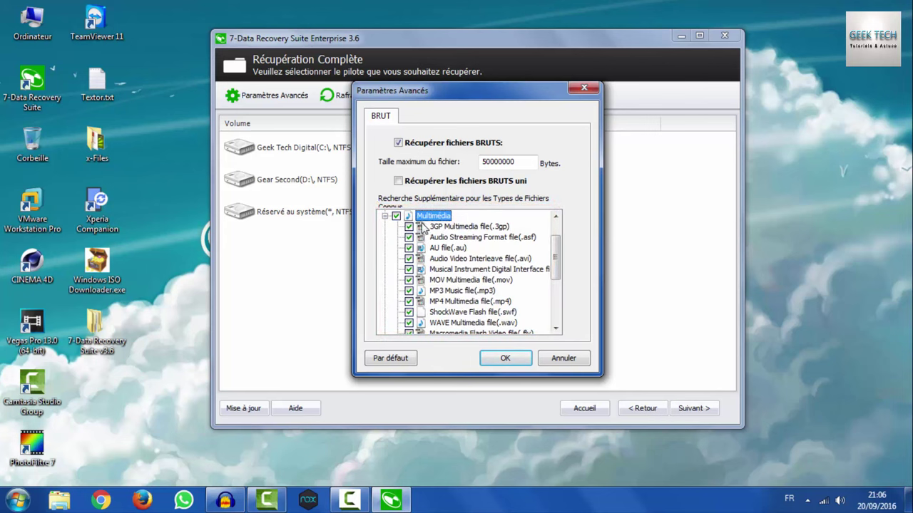
{"action": "left_click", "coordinate": [384, 216]}
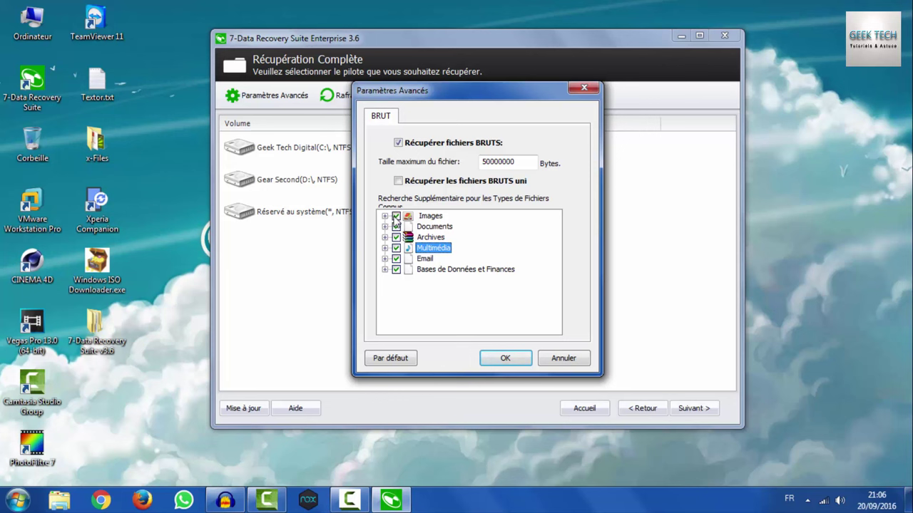
- Toggle the Images, Documents, Archives, Multimédia, Email and Bases de Données et Finances file types for raw recovery and apply the settings
{"action": "left_click", "coordinate": [396, 216]}
{"action": "left_click", "coordinate": [396, 216]}
{"action": "left_click", "coordinate": [396, 227]}
{"action": "left_click", "coordinate": [396, 237]}
{"action": "left_click", "coordinate": [395, 249]}
{"action": "left_click", "coordinate": [395, 258]}
{"action": "left_click", "coordinate": [395, 270]}
{"action": "left_click", "coordinate": [396, 216]}
{"action": "left_click", "coordinate": [496, 360]}
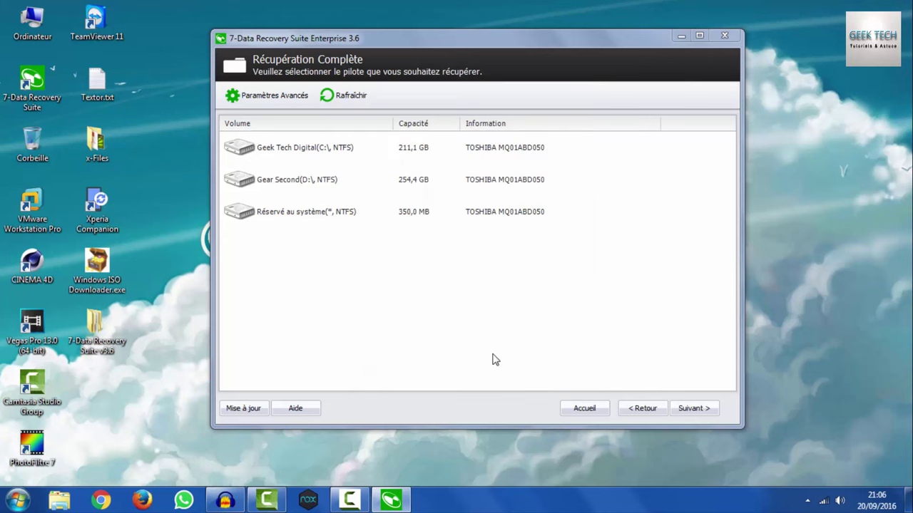
- Leave Récupération Complète, view the Android Récupération connection page and try to proceed from it, and return to the home screen
{"action": "left_click", "coordinate": [383, 161]}
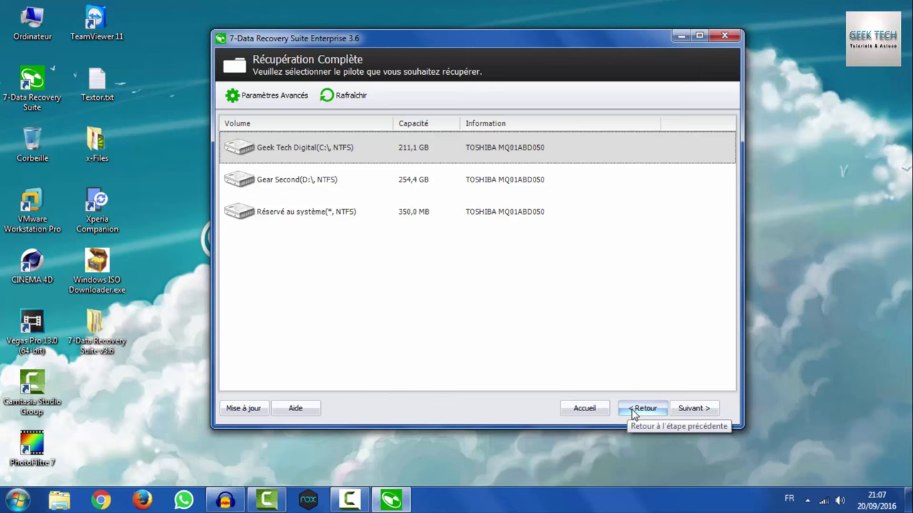
{"action": "left_click", "coordinate": [585, 409]}
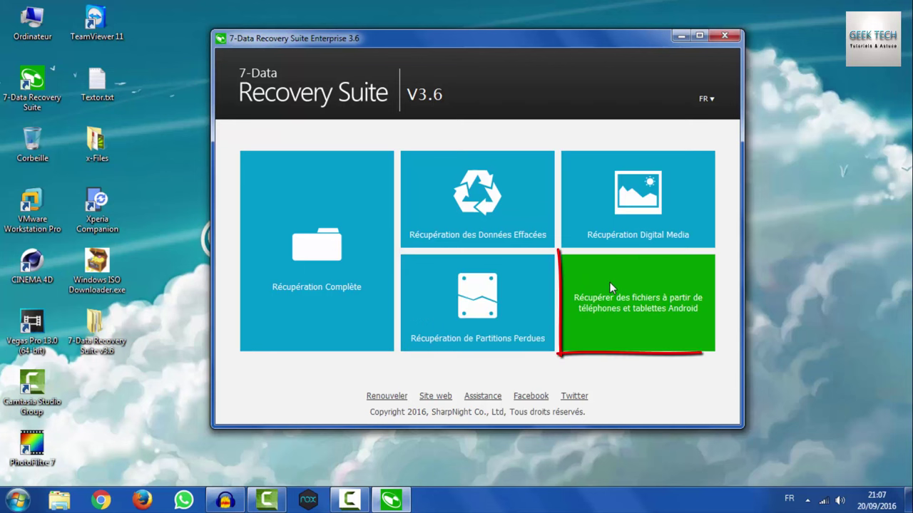
{"action": "left_click", "coordinate": [646, 327]}
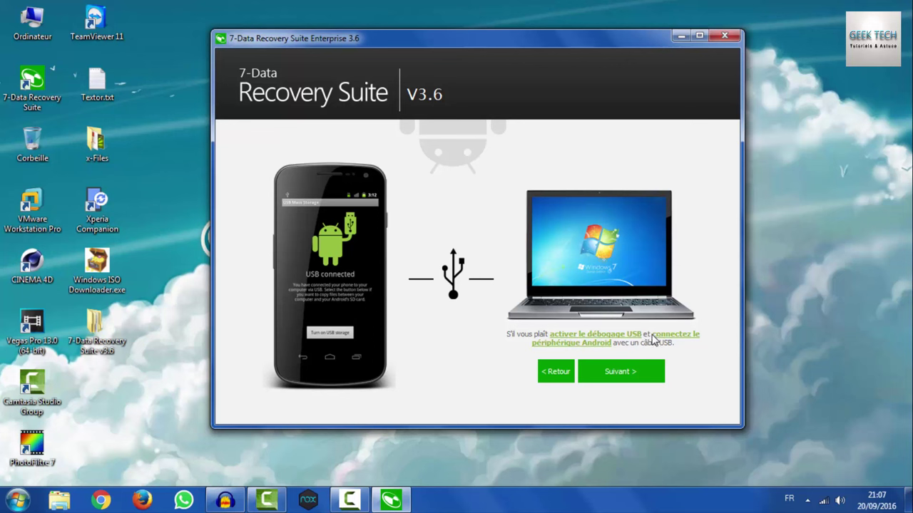
{"action": "left_click", "coordinate": [621, 369]}
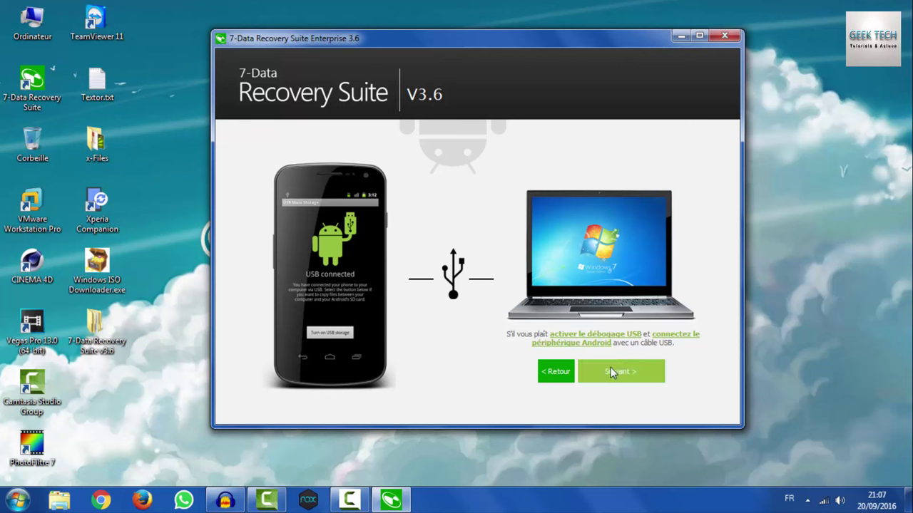
{"action": "left_click", "coordinate": [553, 373]}
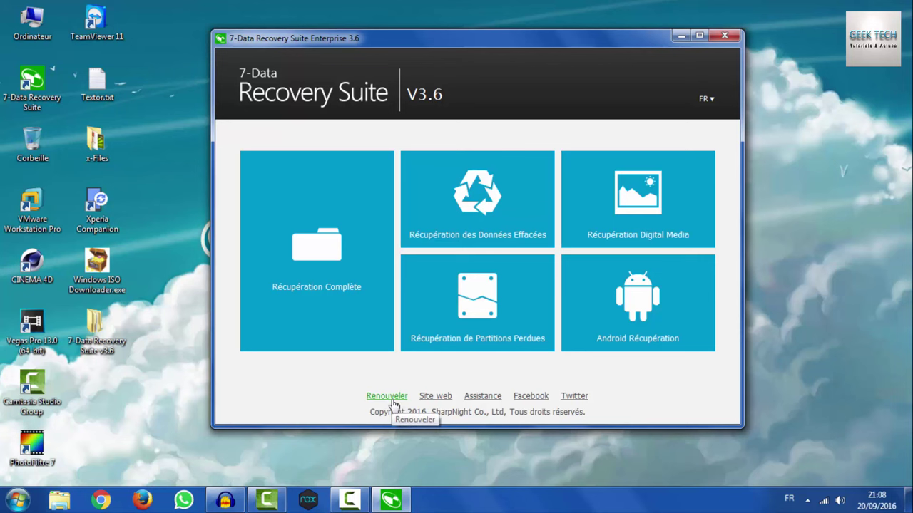
- View the renewal form with its user name and registration code fields, and close it without filling it in
{"action": "left_click", "coordinate": [391, 401]}
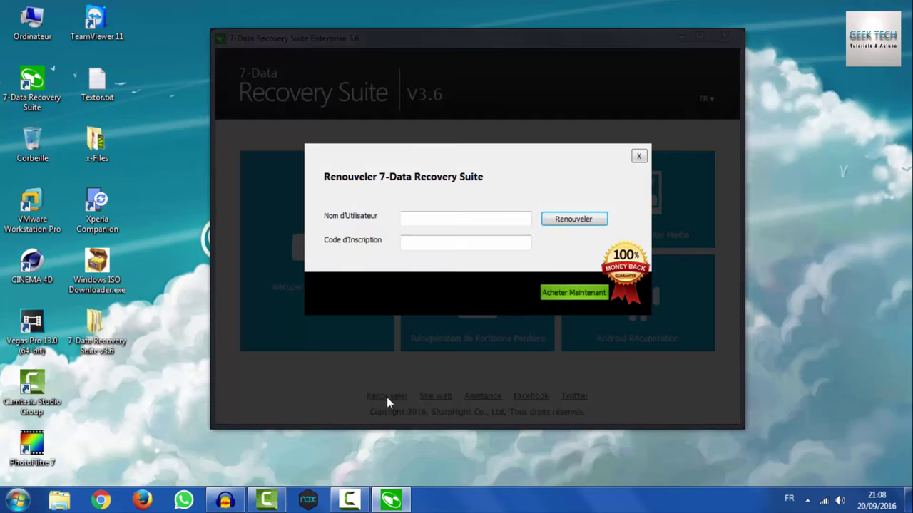
{"action": "left_click", "coordinate": [417, 218]}
{"action": "left_click", "coordinate": [424, 245]}
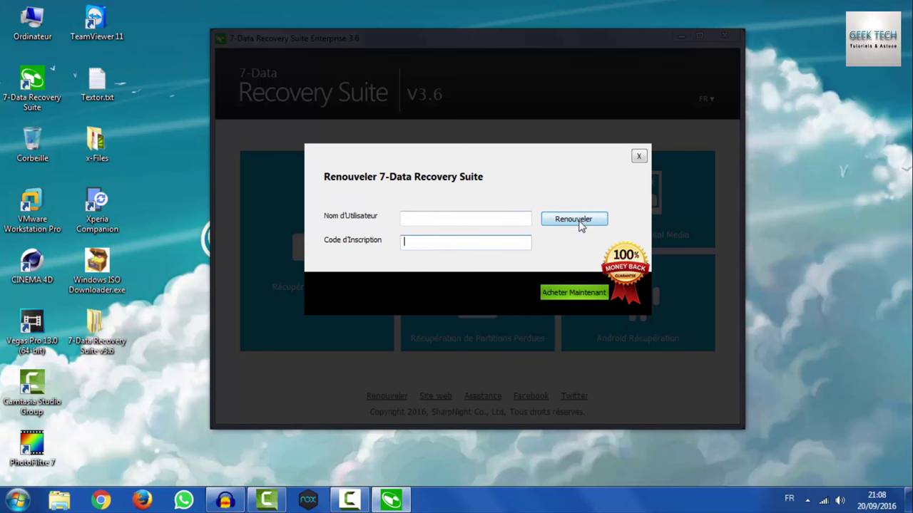
{"action": "left_click", "coordinate": [638, 157]}
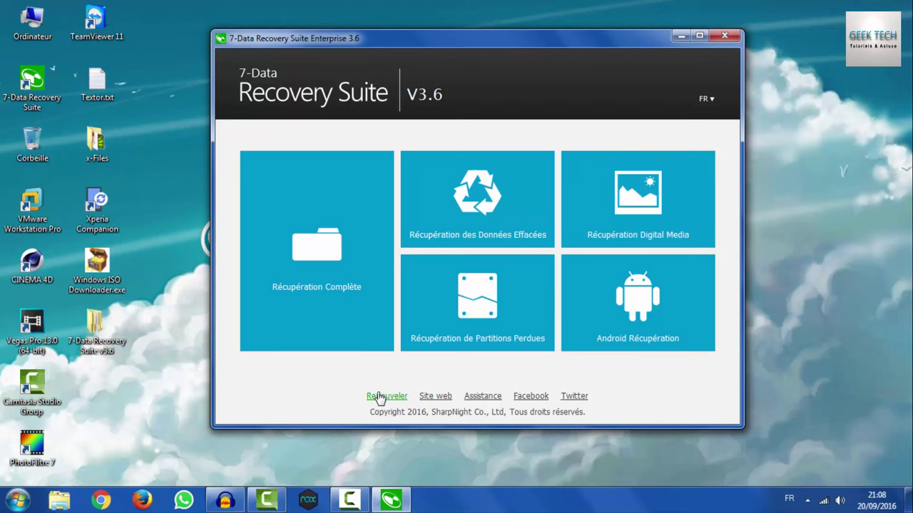